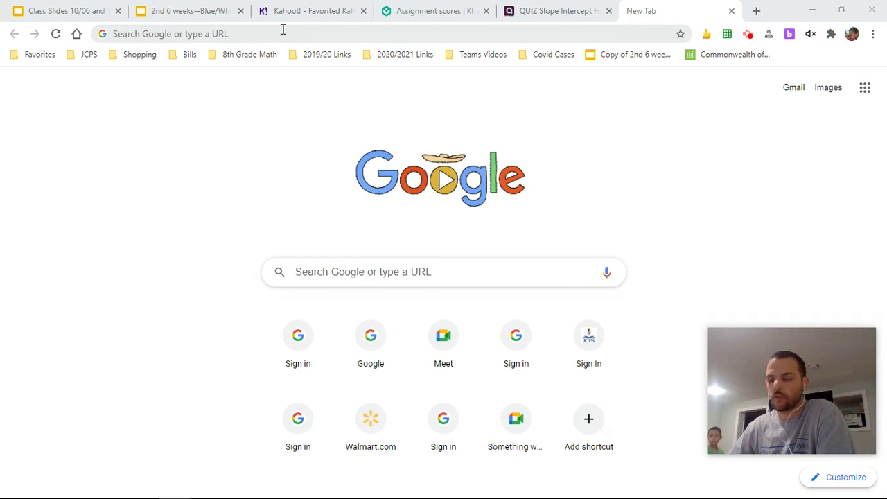
Step: Load clever.com from the address bar of the new tab
{"action": "left_click", "coordinate": [283, 29]}
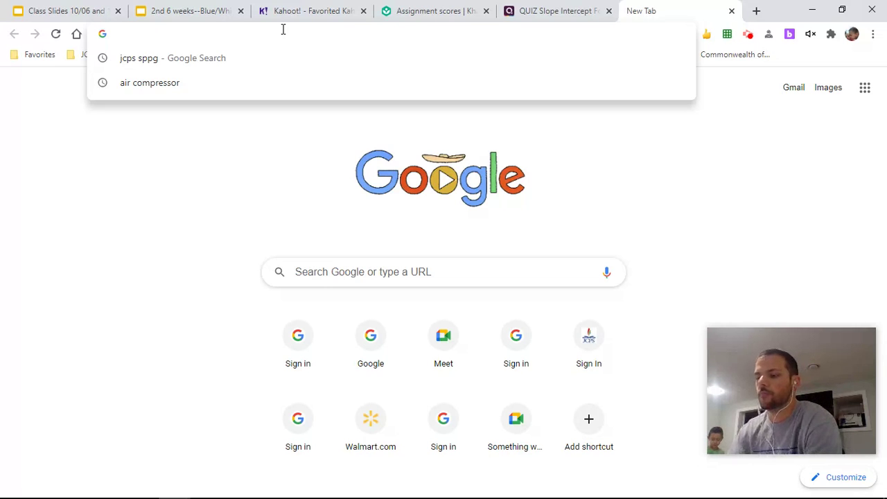
{"action": "type", "text": "clever"}
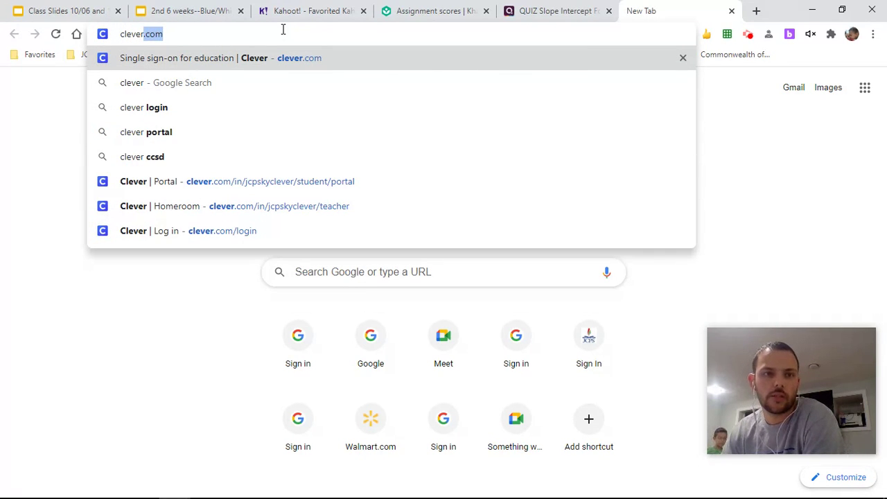
{"action": "type", "text": ".com"}
{"action": "key", "text": "Return"}
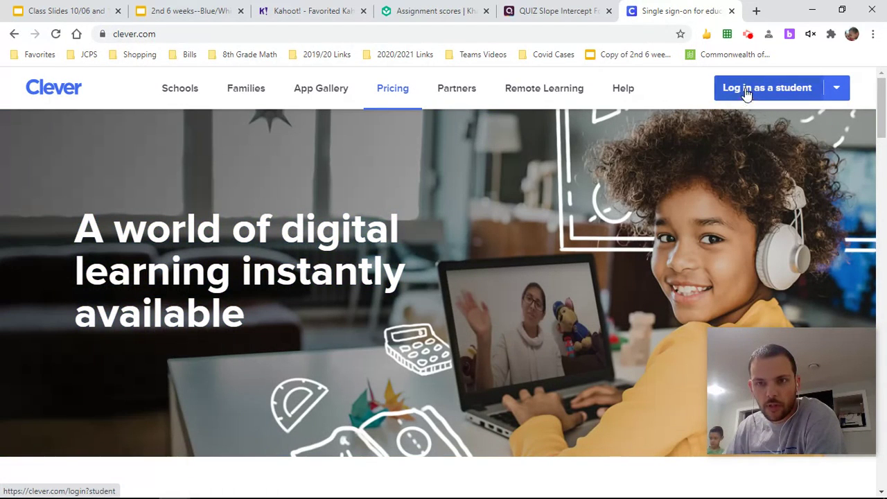
Step: Log in to Clever as a student with the district's Google account
{"action": "left_click", "coordinate": [748, 92]}
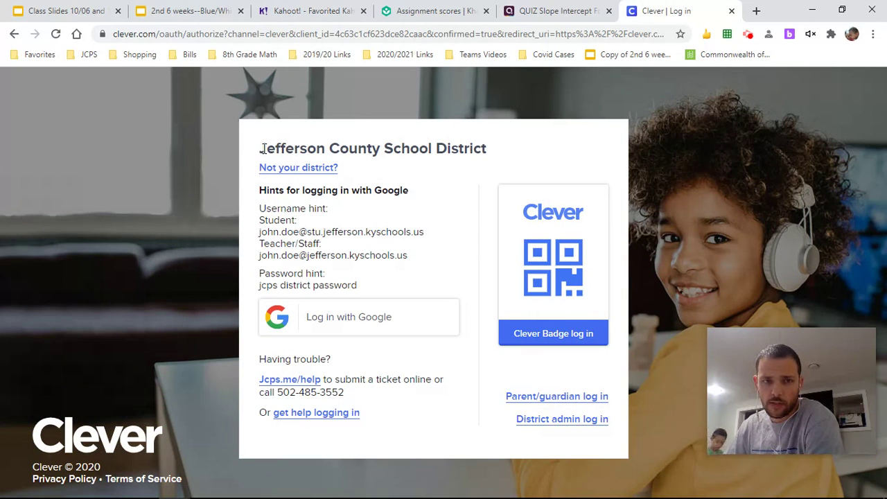
{"action": "left_click_drag", "start_coordinate": [263, 148], "coordinate": [490, 157]}
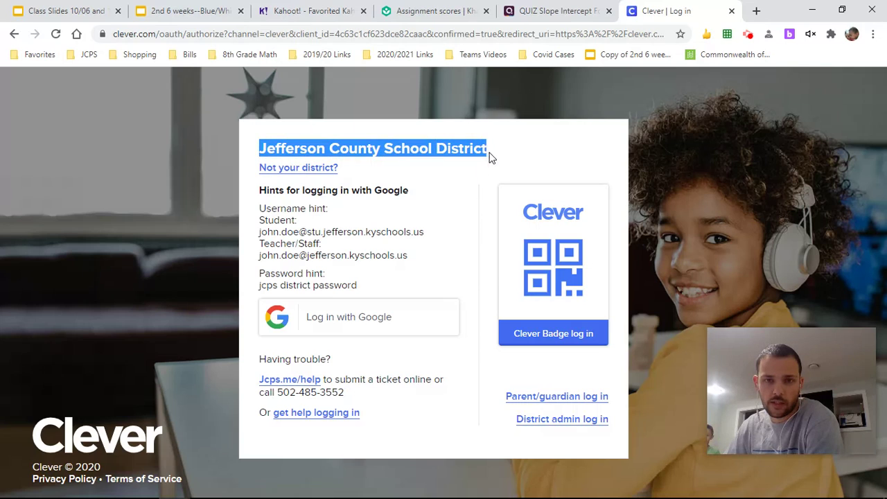
{"action": "left_click", "coordinate": [339, 321]}
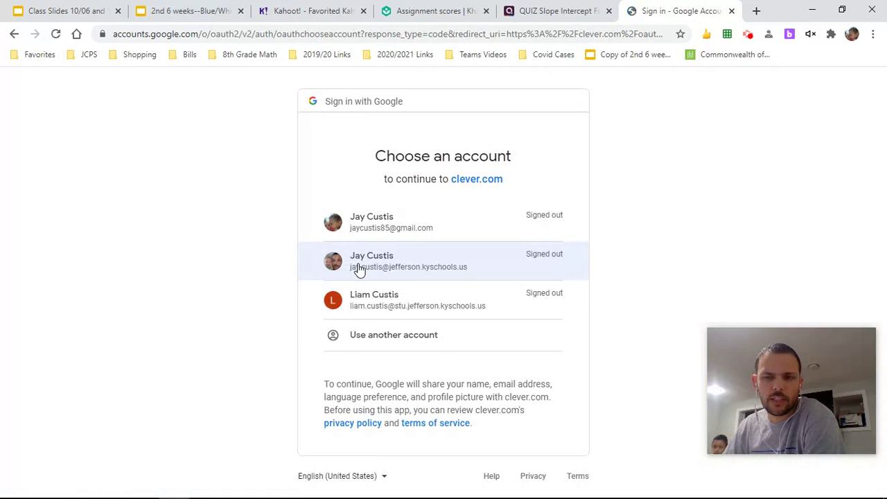
{"action": "left_click", "coordinate": [386, 307]}
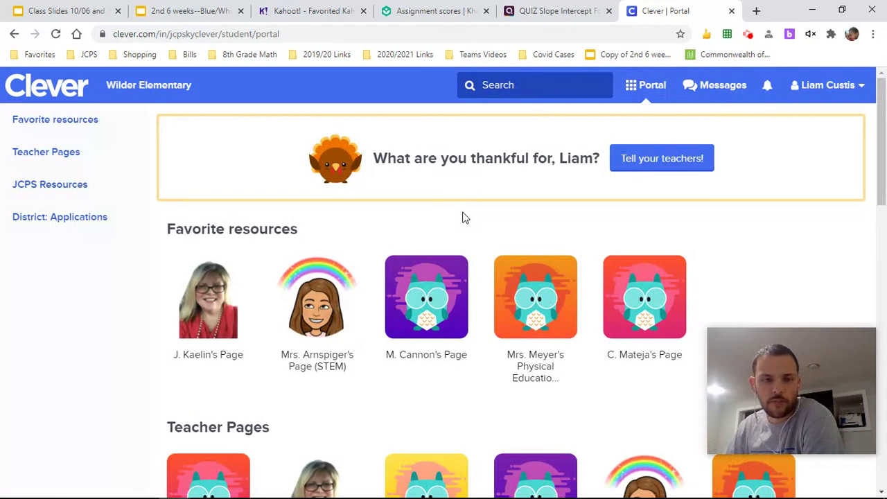
Step: Browse the portal, then search 'fev tutor' and launch FEV Tutor from the results
{"action": "scroll", "coordinate": [160, 291], "scroll_direction": "down", "scroll_amount": 2}
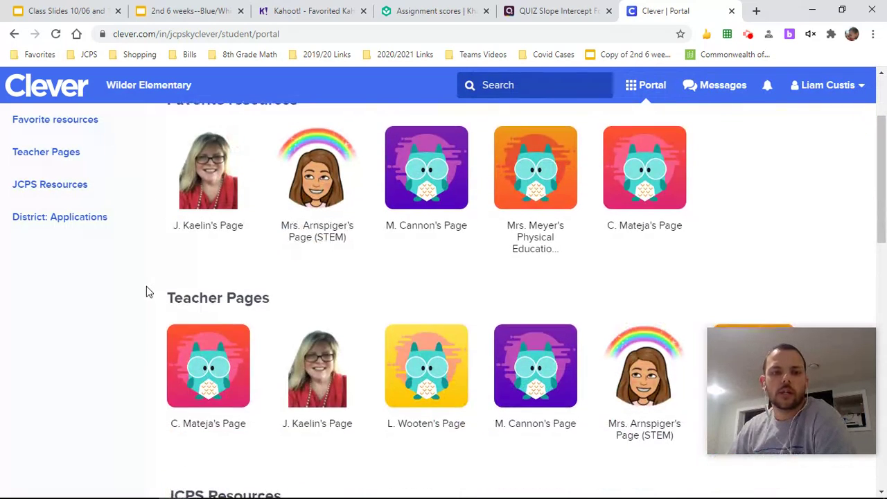
{"action": "scroll", "coordinate": [149, 290], "scroll_direction": "up", "scroll_amount": 2}
{"action": "scroll", "coordinate": [208, 264], "scroll_direction": "down", "scroll_amount": 1}
{"action": "scroll", "coordinate": [169, 282], "scroll_direction": "down", "scroll_amount": 1}
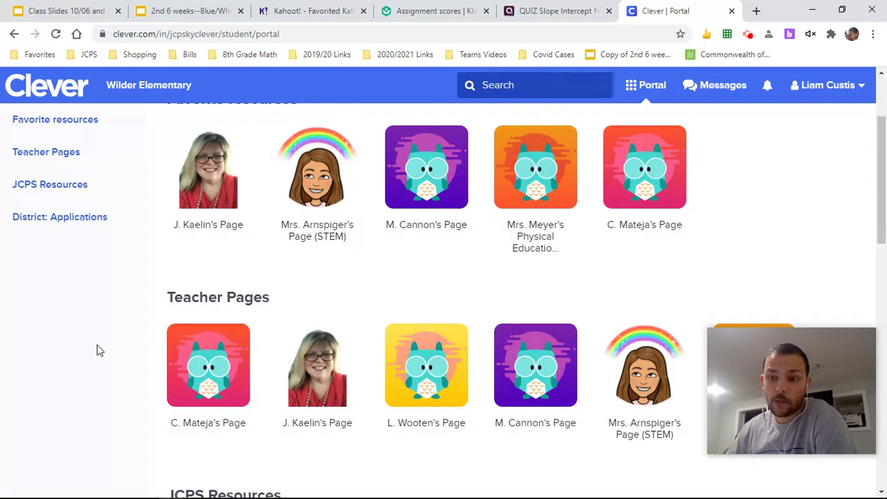
{"action": "scroll", "coordinate": [114, 346], "scroll_direction": "down", "scroll_amount": 1}
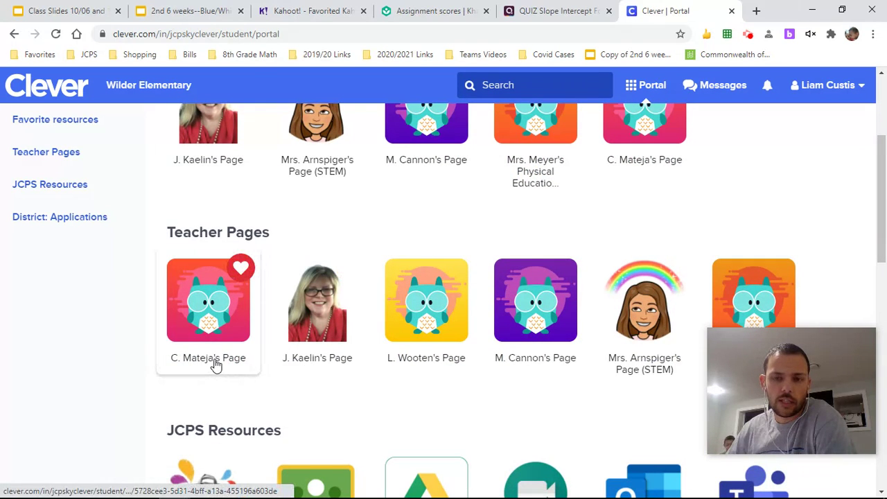
{"action": "scroll", "coordinate": [212, 371], "scroll_direction": "up", "scroll_amount": 3}
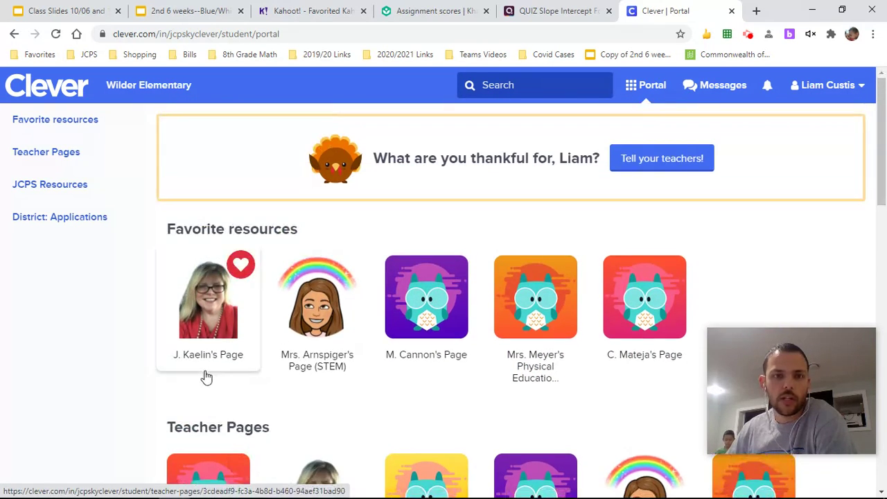
{"action": "left_click", "coordinate": [511, 86]}
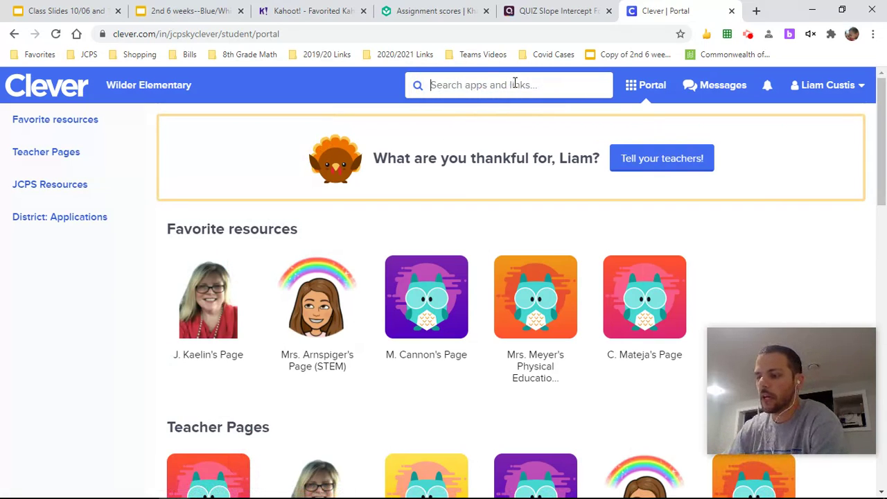
{"action": "type", "text": "fev tutor"}
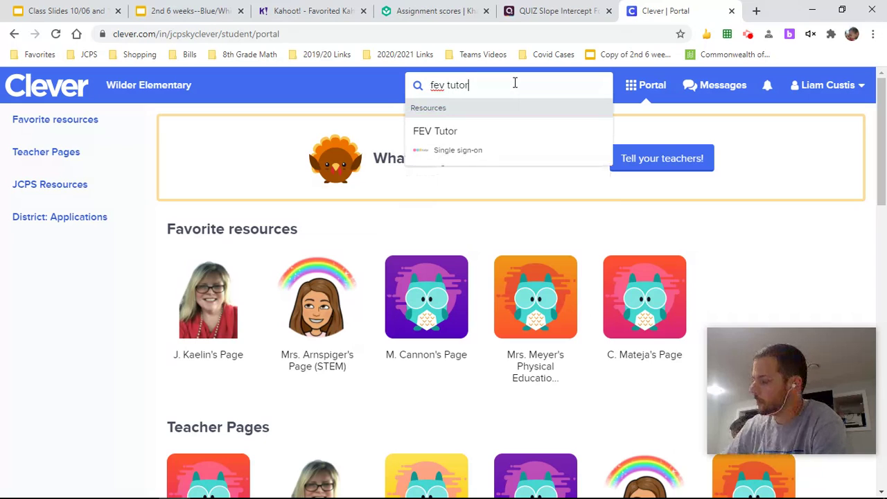
{"action": "left_click", "coordinate": [442, 136]}
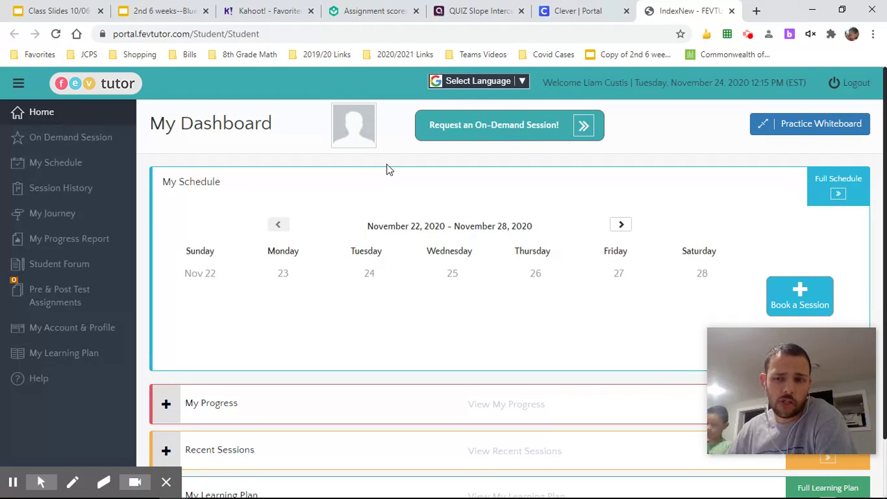
Step: Begin a Book a Session form with Math and One-Time, editing the 24-November-2020 date
{"action": "left_click", "coordinate": [794, 302]}
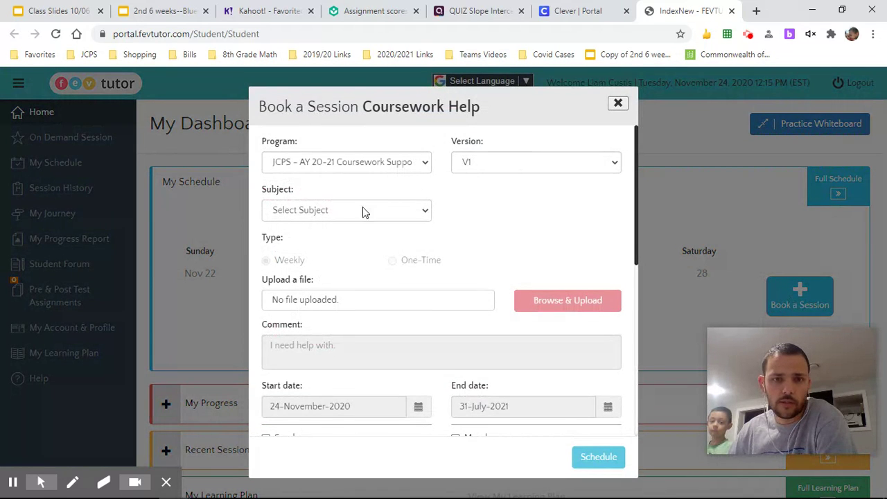
{"action": "left_click", "coordinate": [364, 210]}
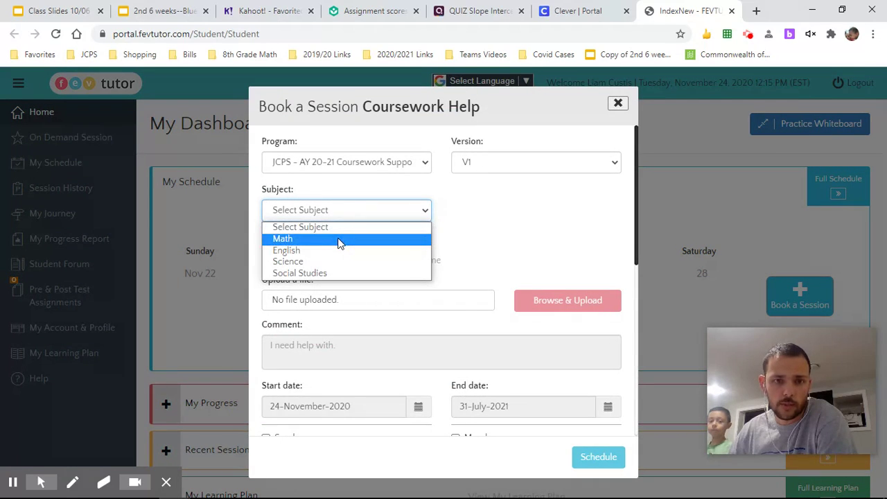
{"action": "left_click", "coordinate": [340, 240]}
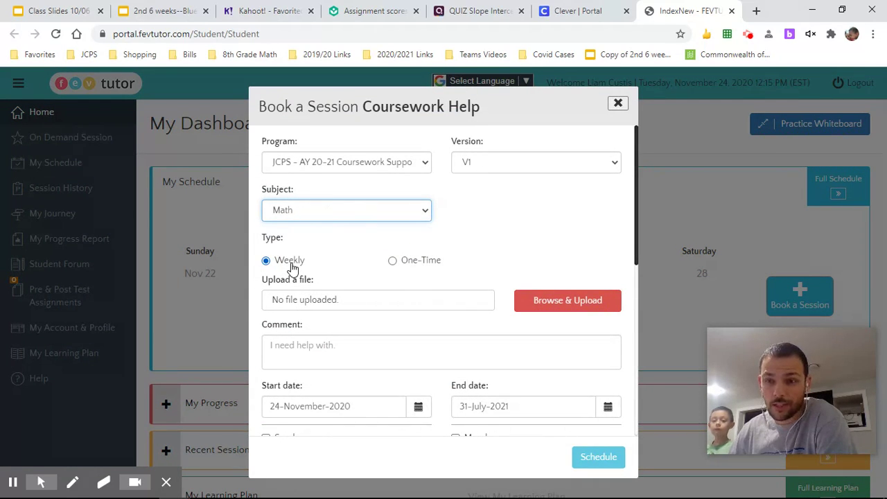
{"action": "left_click", "coordinate": [395, 266]}
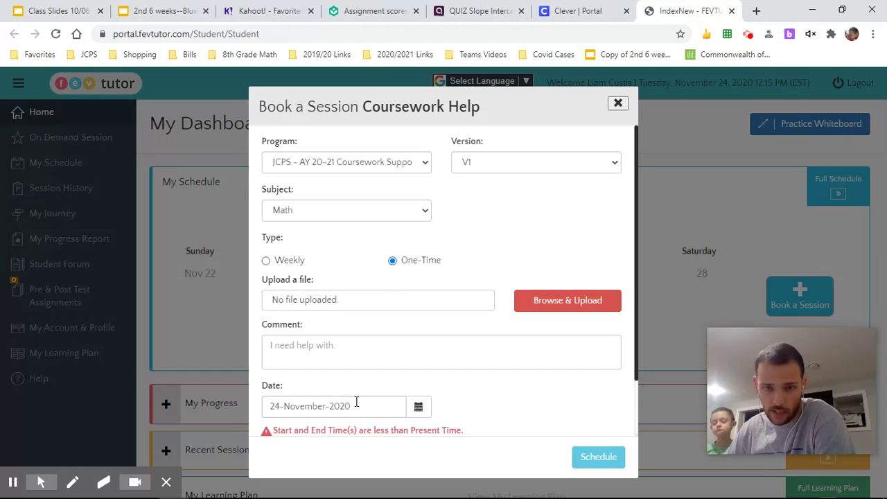
{"action": "left_click", "coordinate": [366, 408]}
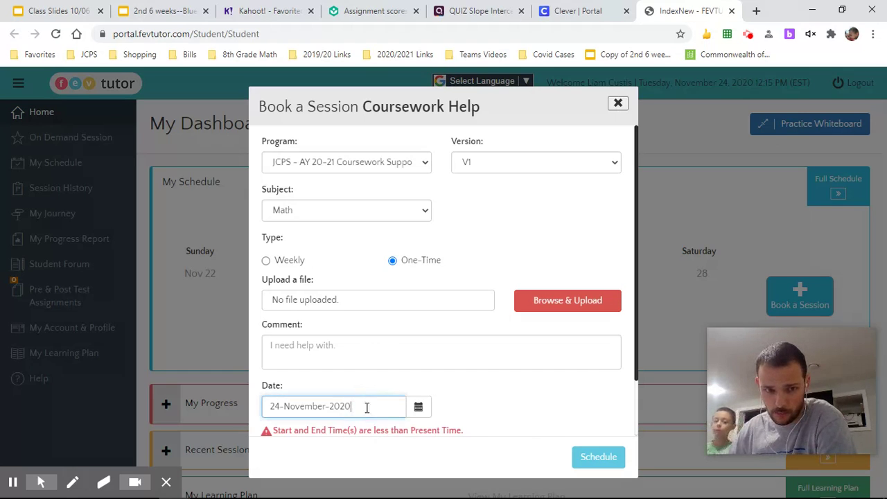
{"action": "scroll", "coordinate": [426, 445], "scroll_direction": "down", "scroll_amount": 1}
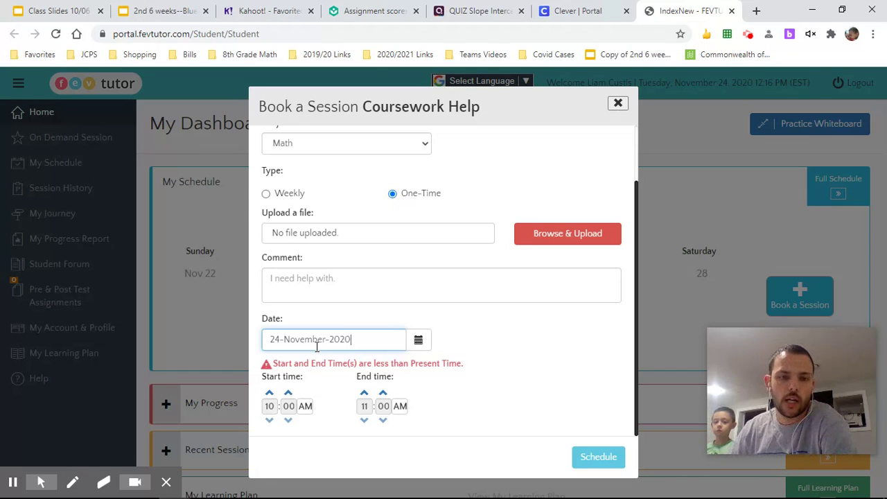
Step: Experiment with the session start time, moving it later to 03:00 PM and back
{"action": "left_click", "coordinate": [270, 393]}
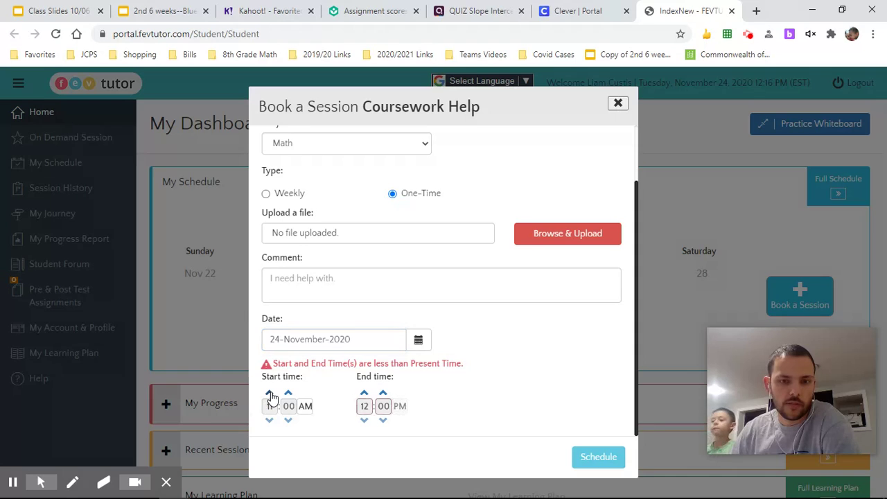
{"action": "left_click", "coordinate": [270, 393]}
{"action": "left_click", "coordinate": [270, 393]}
{"action": "left_click", "coordinate": [270, 393]}
{"action": "left_click", "coordinate": [270, 393]}
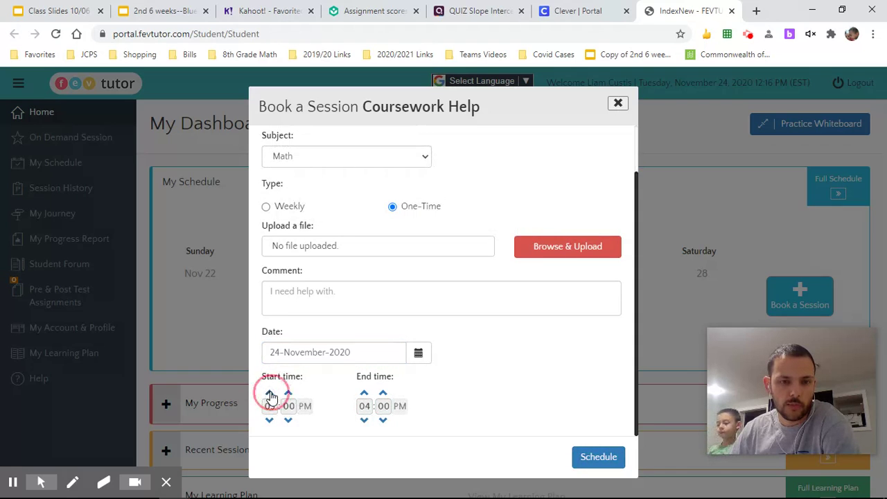
{"action": "left_click", "coordinate": [270, 421]}
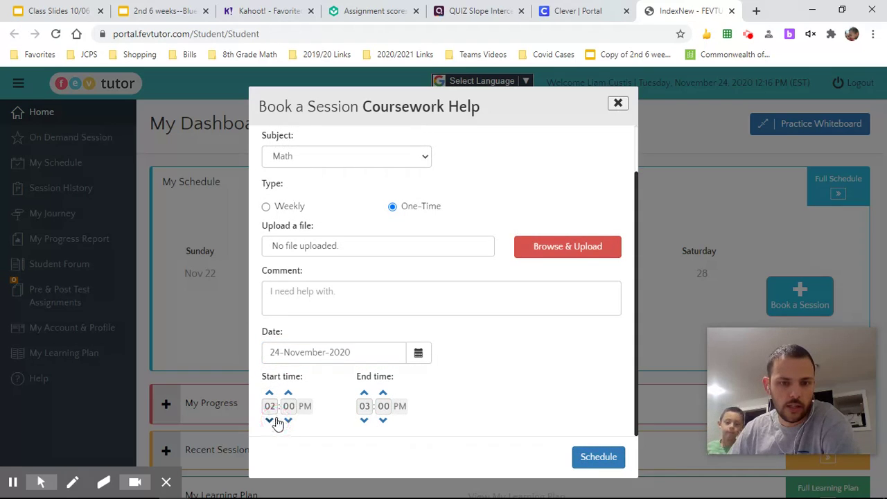
{"action": "left_click", "coordinate": [288, 393]}
{"action": "left_click", "coordinate": [288, 394]}
{"action": "left_click", "coordinate": [288, 394]}
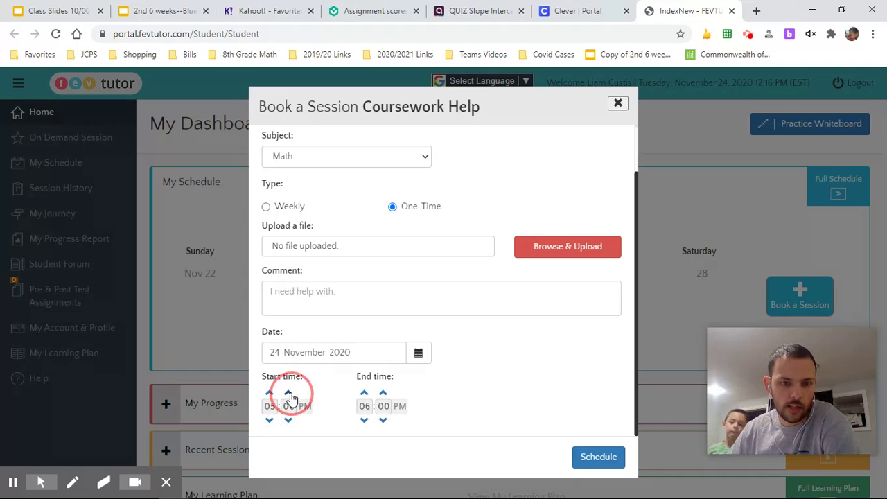
{"action": "left_click", "coordinate": [289, 393]}
{"action": "left_click", "coordinate": [289, 393]}
Step: Settle on 02:00–04:00 PM, then close the booking form without scheduling
{"action": "left_click", "coordinate": [270, 421]}
{"action": "left_click", "coordinate": [270, 420]}
{"action": "left_click", "coordinate": [270, 421]}
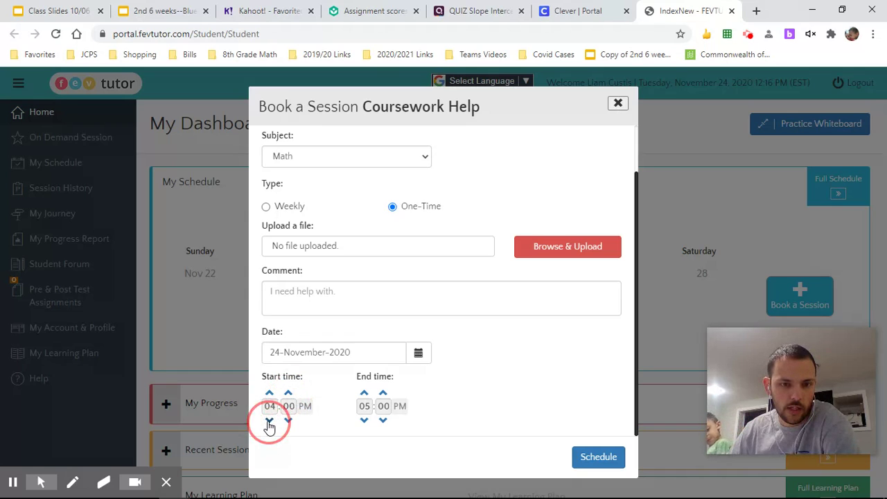
{"action": "left_click", "coordinate": [269, 421]}
{"action": "left_click", "coordinate": [269, 421]}
{"action": "left_click", "coordinate": [288, 393]}
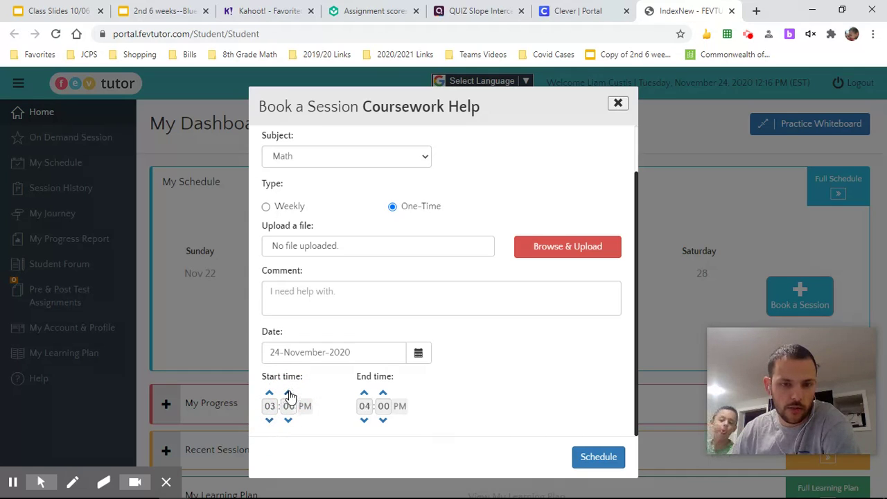
{"action": "left_click", "coordinate": [289, 393]}
{"action": "left_click", "coordinate": [269, 421]}
{"action": "left_click", "coordinate": [270, 420]}
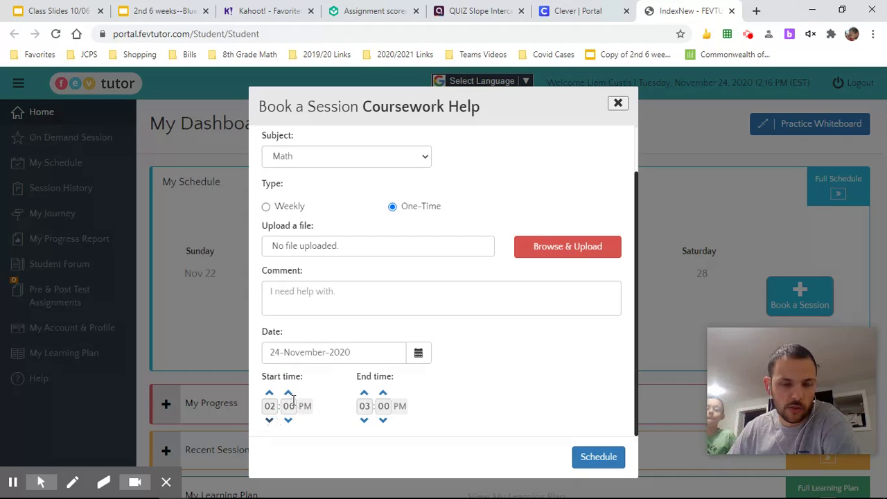
{"action": "left_click", "coordinate": [365, 394]}
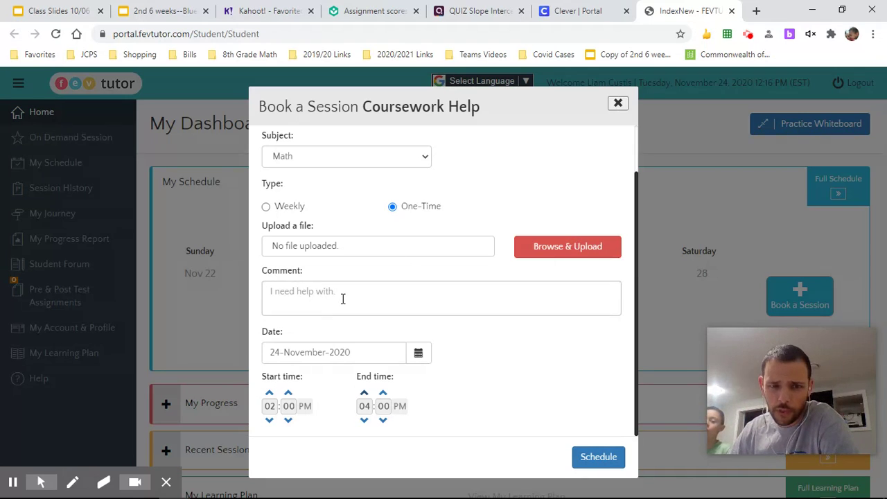
{"action": "left_click", "coordinate": [617, 104]}
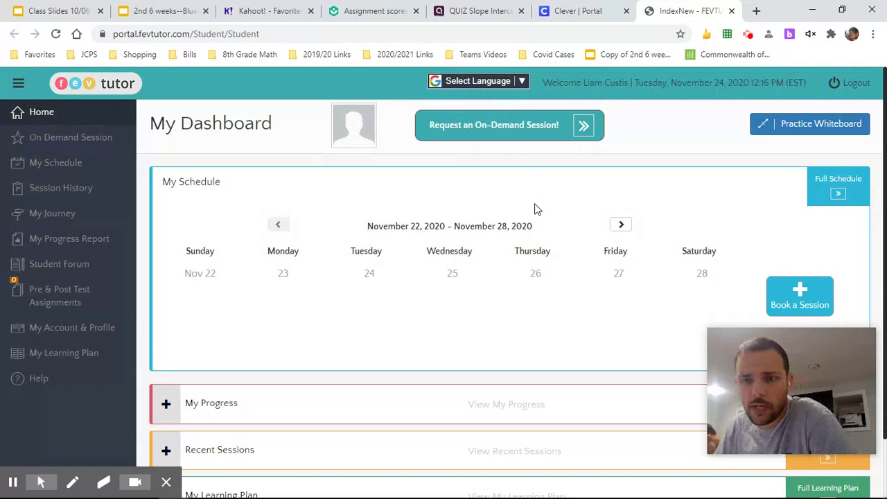
Step: Open the on-demand request form and preview the Math and English course lists
{"action": "left_click", "coordinate": [490, 130]}
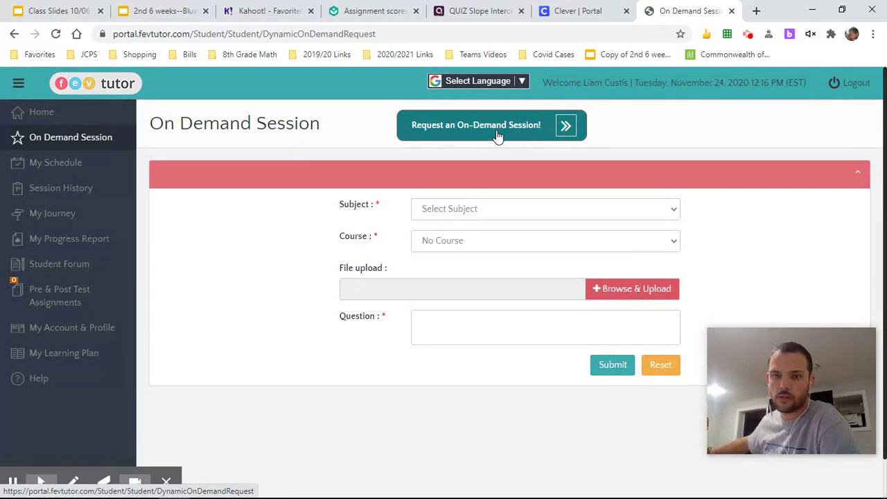
{"action": "left_click", "coordinate": [524, 210]}
{"action": "left_click", "coordinate": [498, 250]}
{"action": "left_click", "coordinate": [497, 242]}
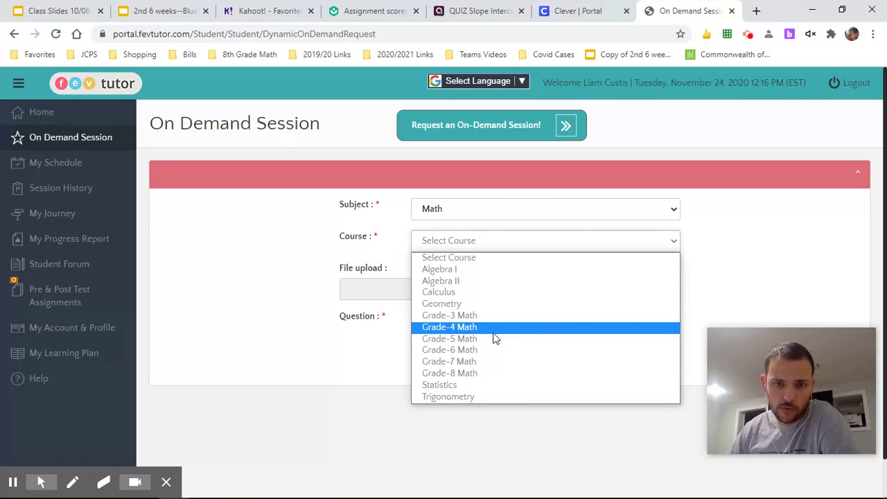
{"action": "left_click", "coordinate": [476, 219]}
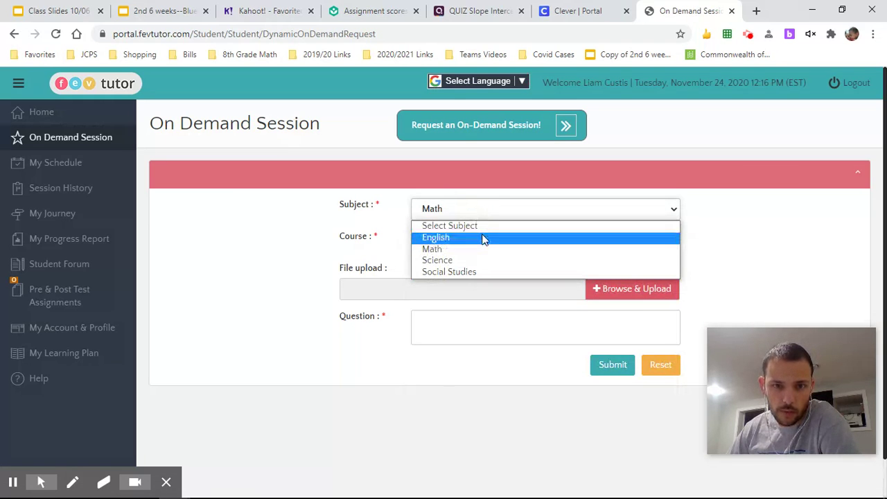
{"action": "left_click", "coordinate": [482, 237]}
{"action": "left_click", "coordinate": [480, 242]}
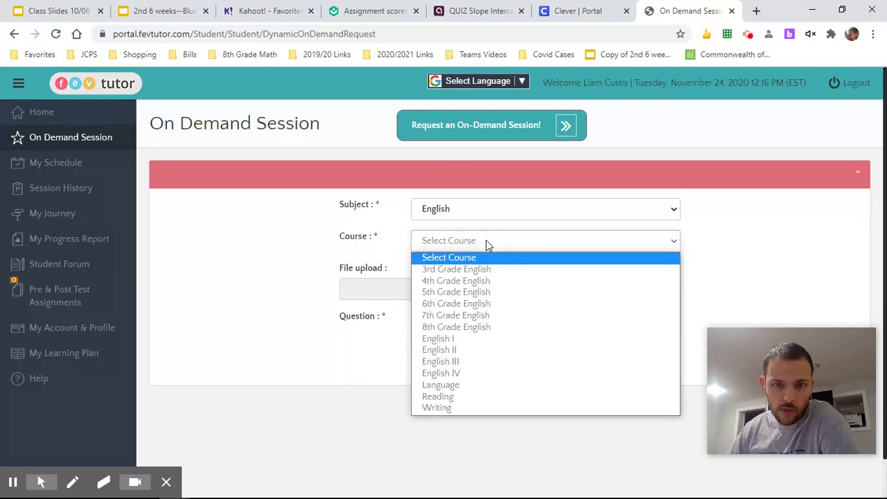
{"action": "left_click", "coordinate": [481, 238]}
Step: Preview the Science and Social Studies courses, then settle on Math as the subject
{"action": "left_click", "coordinate": [481, 214]}
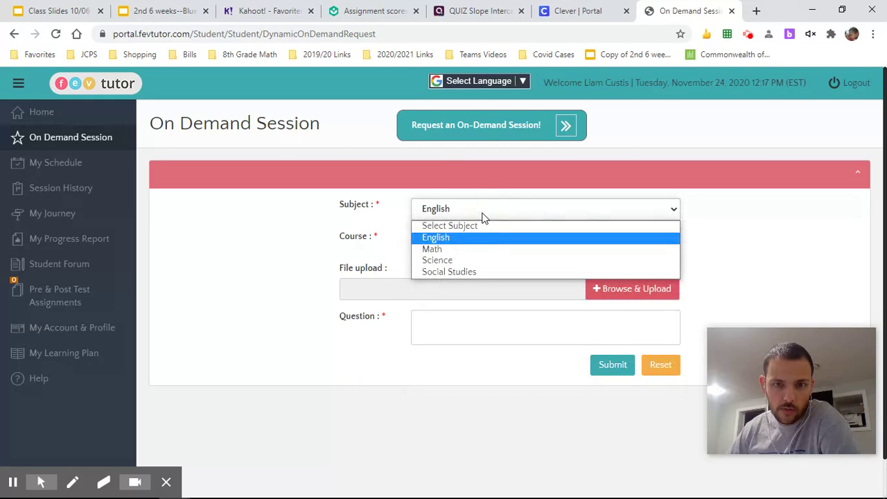
{"action": "left_click", "coordinate": [483, 259]}
{"action": "left_click", "coordinate": [482, 241]}
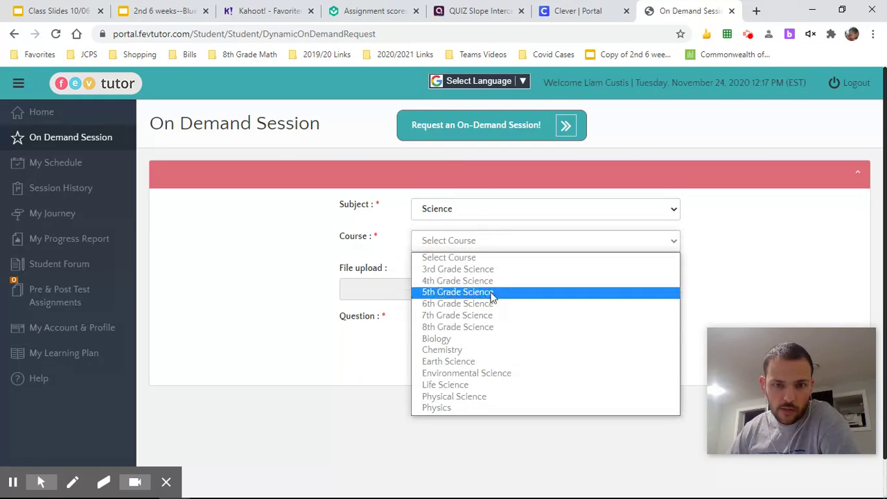
{"action": "left_click", "coordinate": [485, 211]}
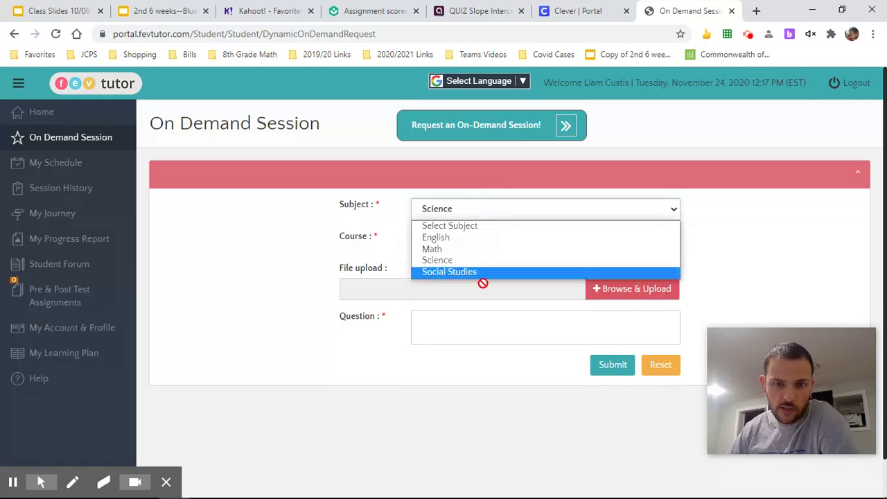
{"action": "left_click", "coordinate": [481, 275]}
{"action": "left_click", "coordinate": [474, 247]}
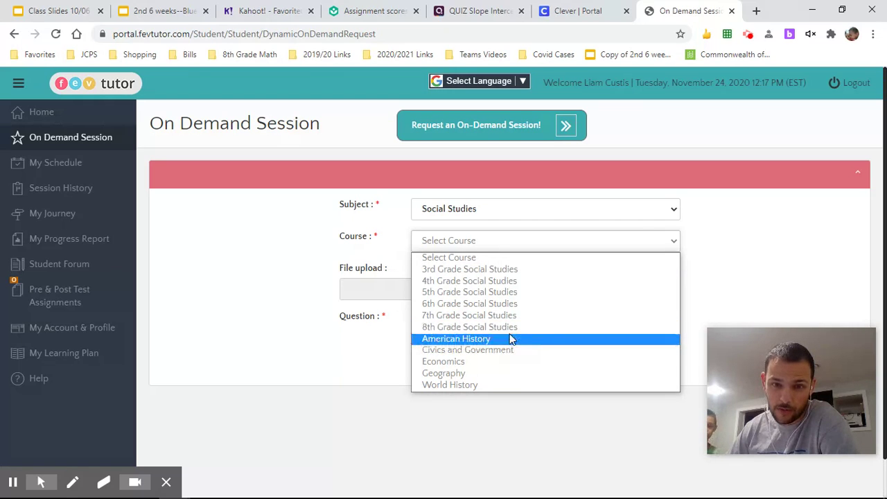
{"action": "left_click", "coordinate": [483, 212]}
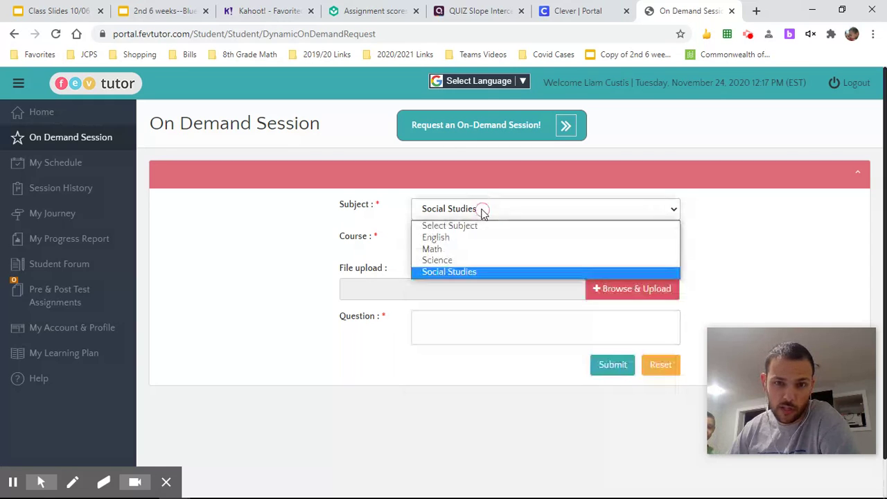
{"action": "left_click", "coordinate": [463, 250]}
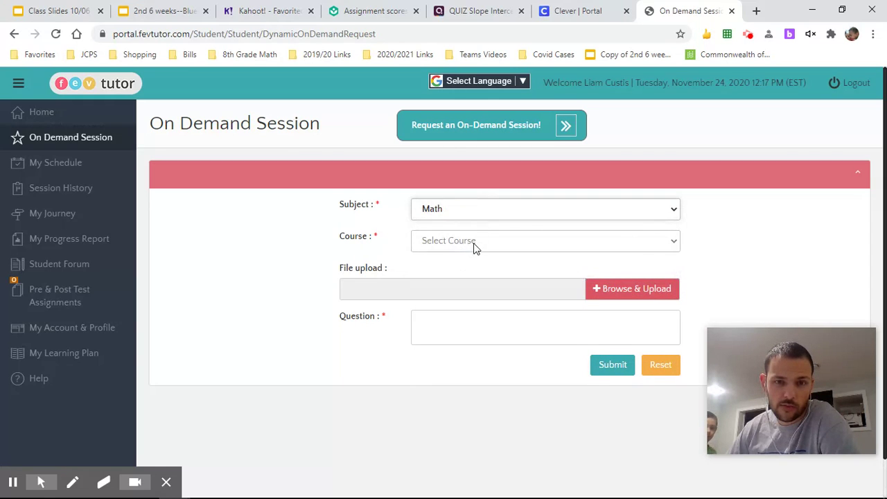
Step: Choose Grade-8 Math, add the question 'I need help with my math assignment', and submit
{"action": "left_click", "coordinate": [475, 245]}
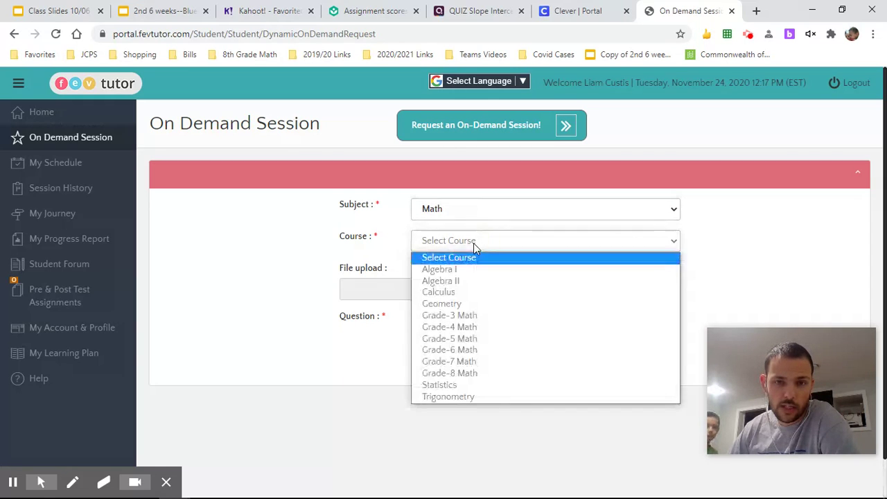
{"action": "left_click", "coordinate": [485, 375]}
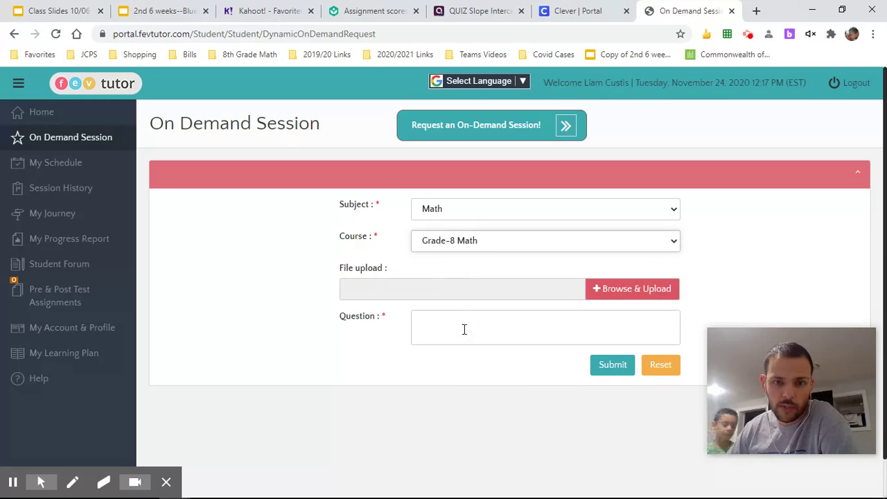
{"action": "left_click", "coordinate": [609, 371]}
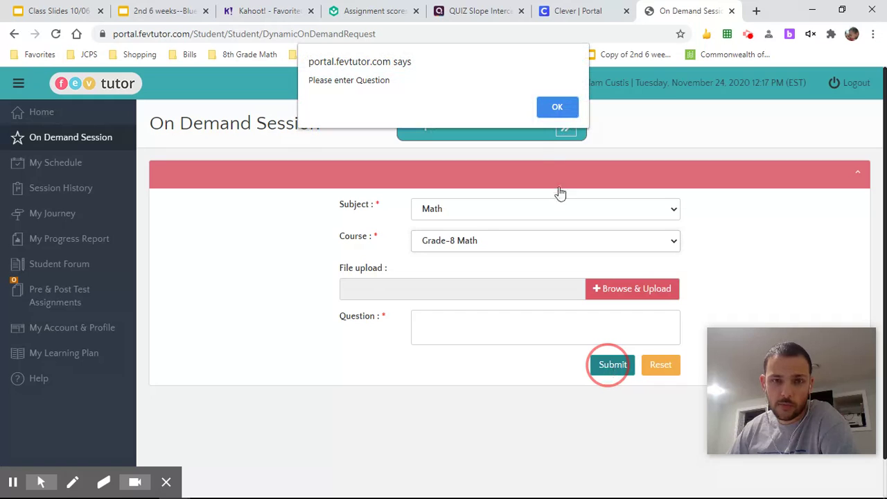
{"action": "left_click", "coordinate": [558, 109]}
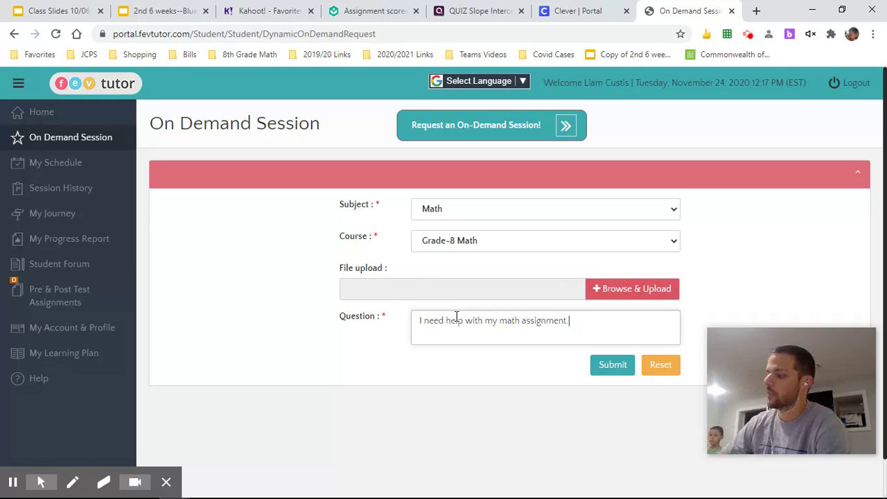
{"action": "left_click", "coordinate": [614, 366]}
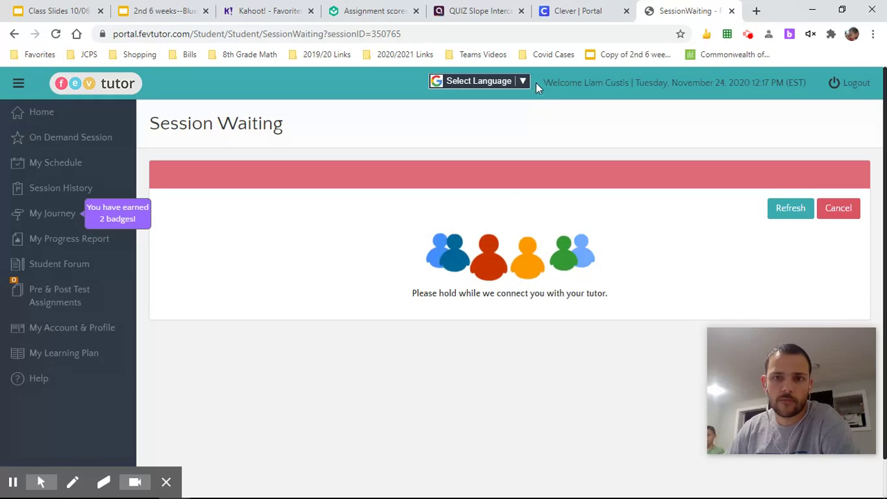
Step: Check the page language options while waiting for the classroom whiteboard to load
{"action": "left_click", "coordinate": [525, 82]}
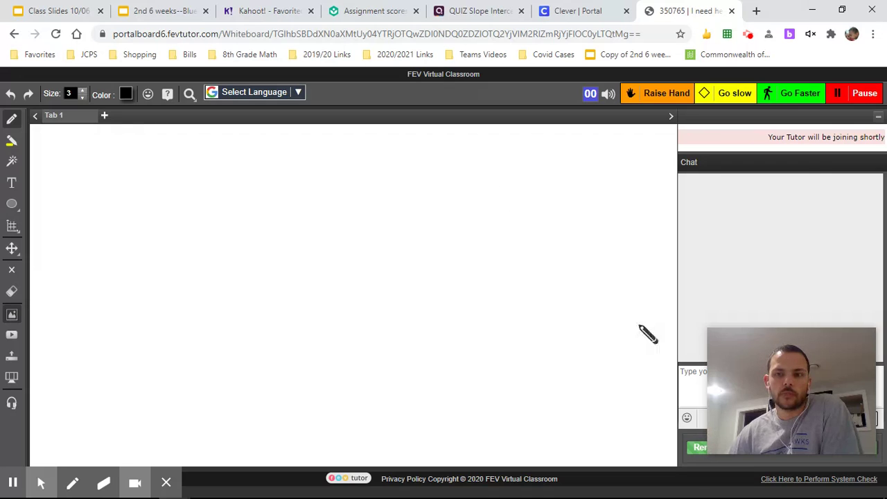
{"action": "mouse_move", "coordinate": [734, 329]}
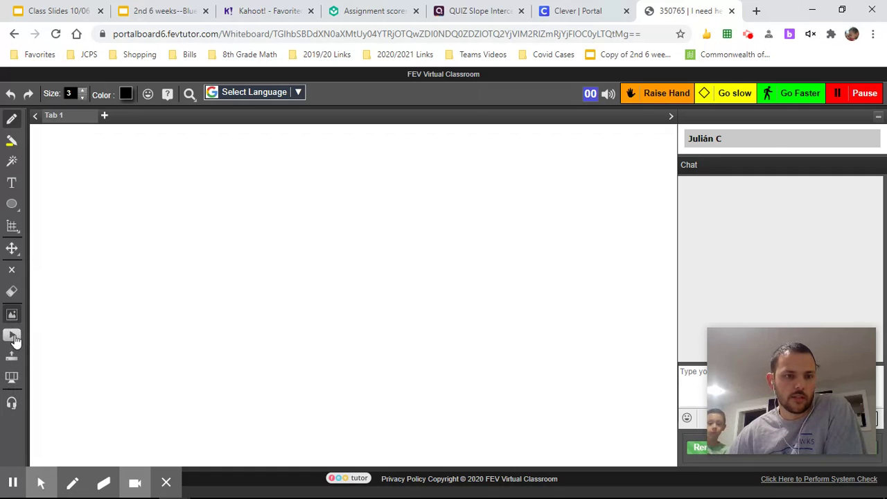
Step: Use the Open Media tool to load the welcome video in a second whiteboard tab
{"action": "left_click", "coordinate": [12, 336]}
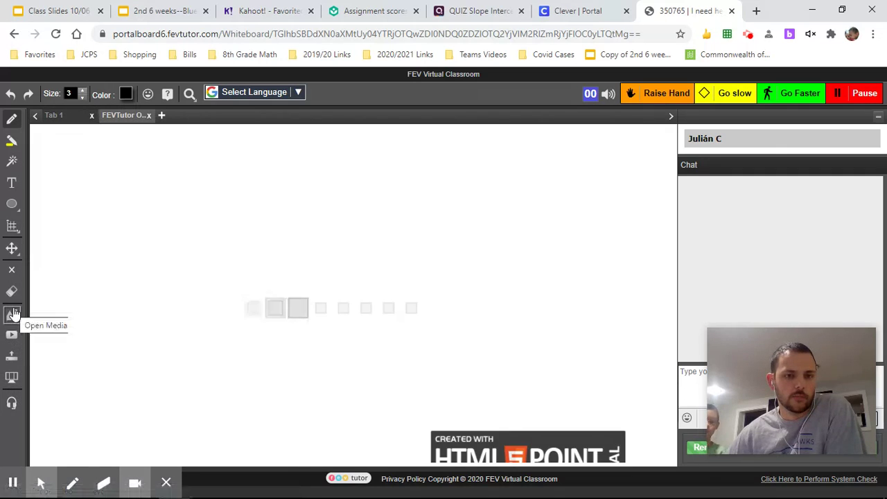